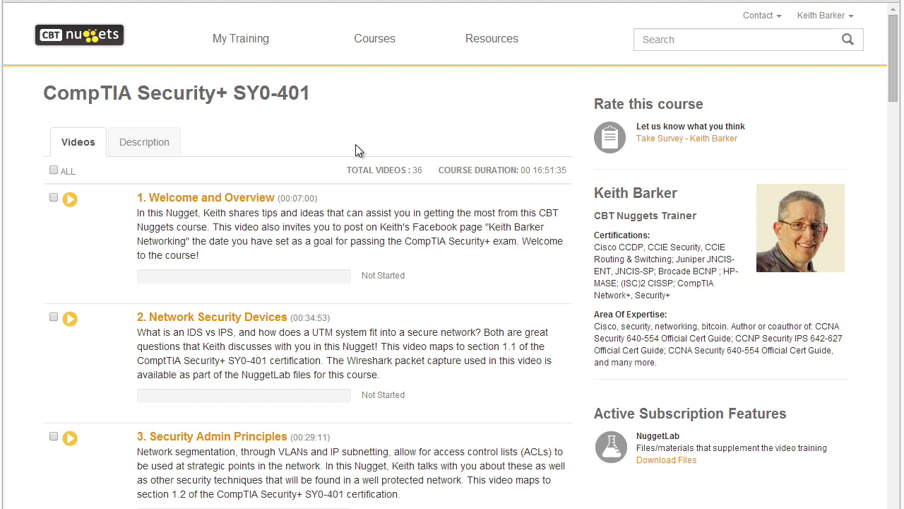
Scroll the Security+ SY0-401 course page down to the Premium Features Transcender links.
{"action": "scroll", "coordinate": [356, 149], "scroll_direction": "down", "scroll_amount": 3}
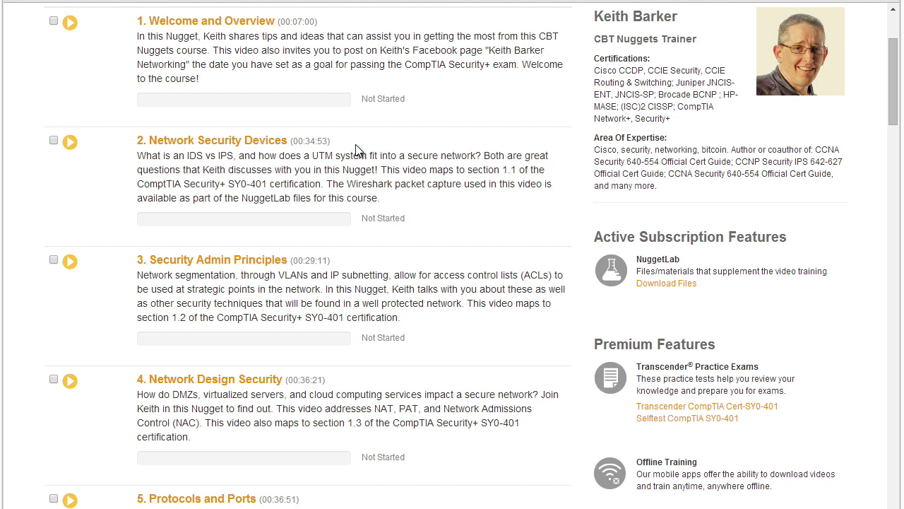
{"action": "mouse_move", "coordinate": [658, 443]}
{"action": "left_mouse_down"}
{"action": "mouse_move", "coordinate": [808, 410]}
{"action": "mouse_move", "coordinate": [748, 461]}
{"action": "mouse_move", "coordinate": [660, 461]}
{"action": "left_mouse_up"}
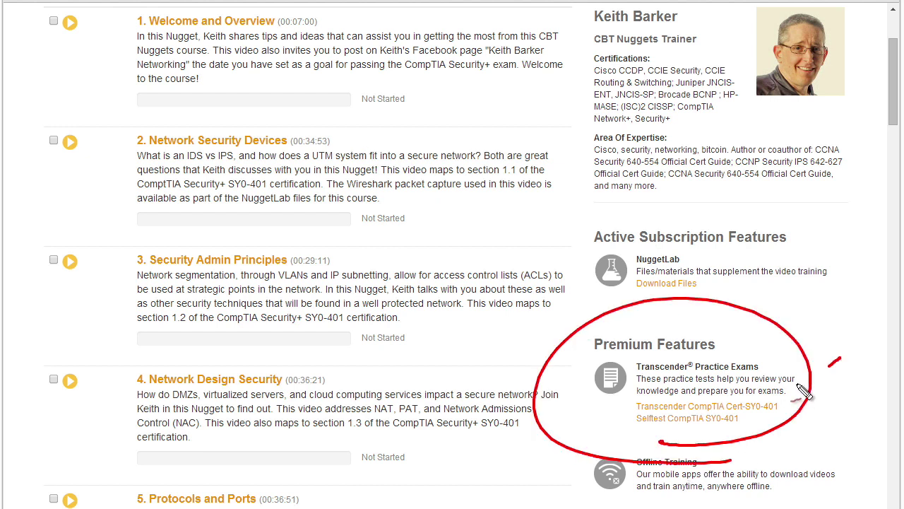
{"action": "left_click_drag", "start_coordinate": [840, 358], "coordinate": [812, 392]}
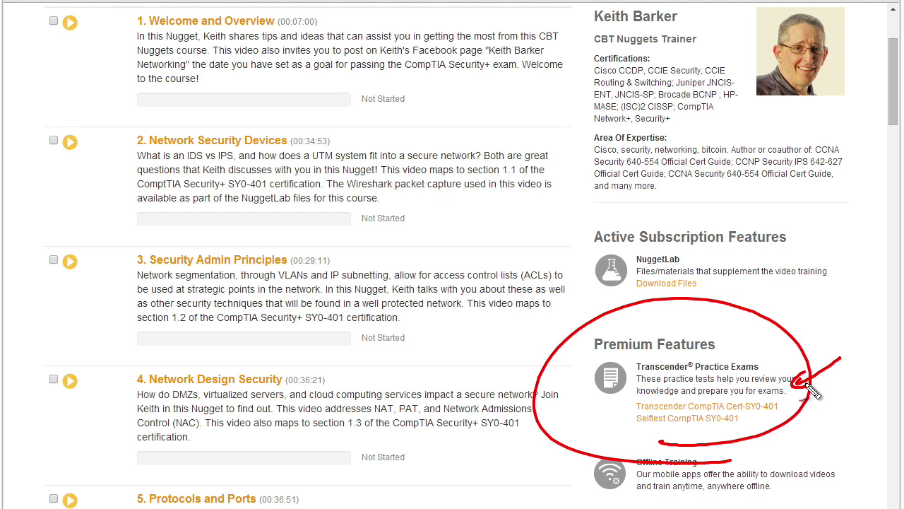
{"action": "mouse_move", "coordinate": [791, 292]}
{"action": "left_mouse_down"}
{"action": "mouse_move", "coordinate": [739, 345]}
{"action": "mouse_move", "coordinate": [762, 340]}
{"action": "left_mouse_up"}
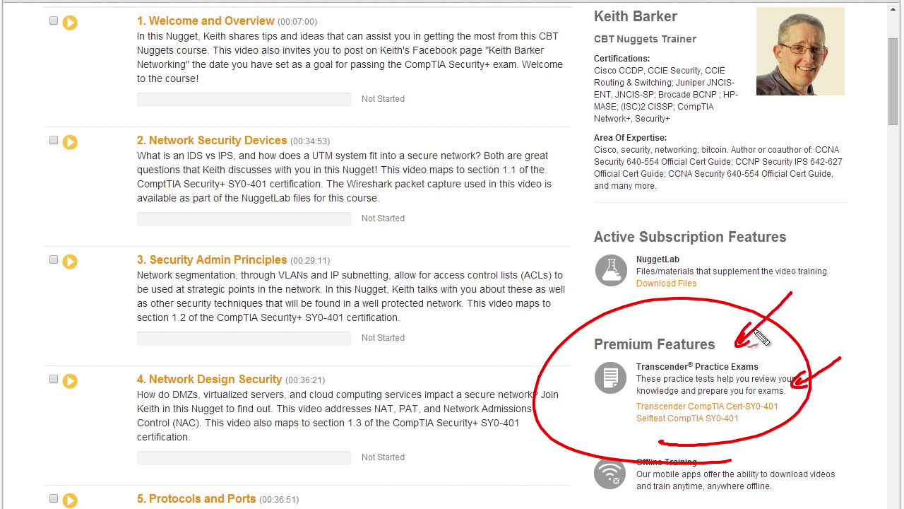
{"action": "mouse_move", "coordinate": [591, 409]}
{"action": "left_mouse_down"}
{"action": "mouse_move", "coordinate": [620, 408]}
{"action": "mouse_move", "coordinate": [612, 415]}
{"action": "mouse_move", "coordinate": [624, 424]}
{"action": "left_mouse_up"}
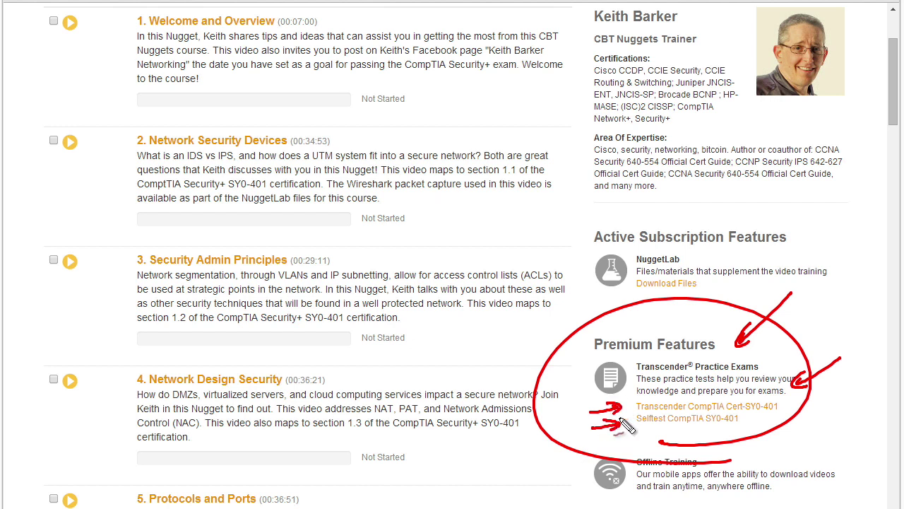
{"action": "key", "text": "Escape"}
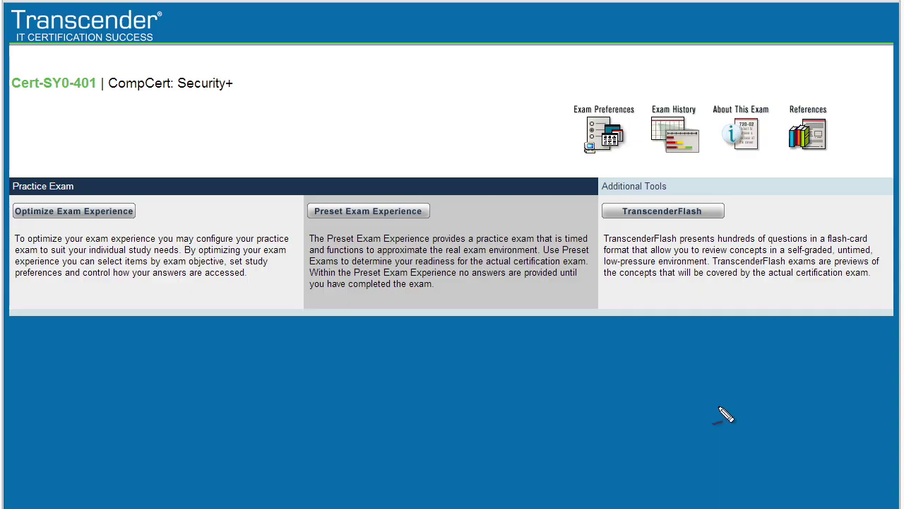
Number the Optimize, Preset and TranscenderFlash options 1, 2 and 3 with the pen.
{"action": "left_click_drag", "start_coordinate": [178, 212], "coordinate": [179, 205]}
{"action": "mouse_move", "coordinate": [452, 201]}
{"action": "left_mouse_down"}
{"action": "mouse_move", "coordinate": [479, 218]}
{"action": "mouse_move", "coordinate": [461, 198]}
{"action": "left_mouse_up"}
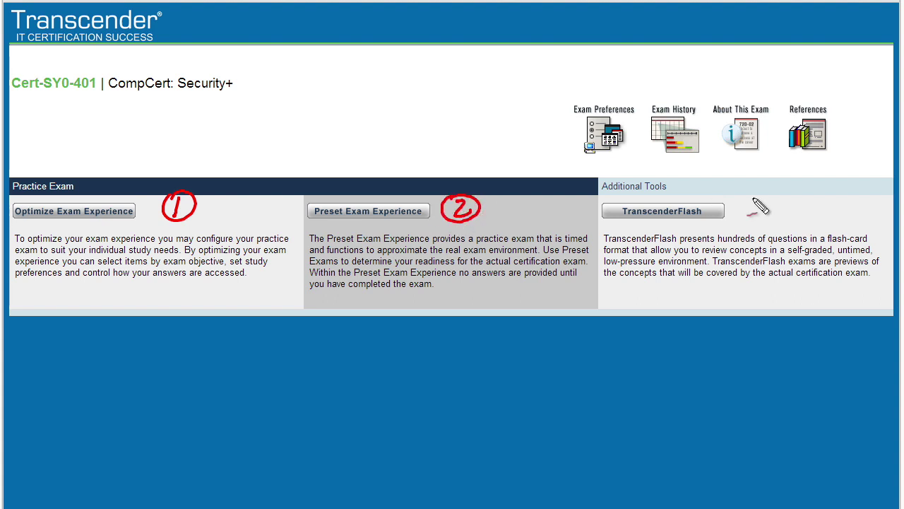
{"action": "left_click_drag", "start_coordinate": [753, 202], "coordinate": [750, 220]}
{"action": "left_click_drag", "start_coordinate": [753, 186], "coordinate": [735, 192]}
Draw arrows pointing at the Optimize Exam Experience option and its description.
{"action": "left_click_drag", "start_coordinate": [251, 150], "coordinate": [221, 192]}
{"action": "left_click_drag", "start_coordinate": [220, 178], "coordinate": [237, 189]}
{"action": "left_click_drag", "start_coordinate": [182, 289], "coordinate": [188, 310]}
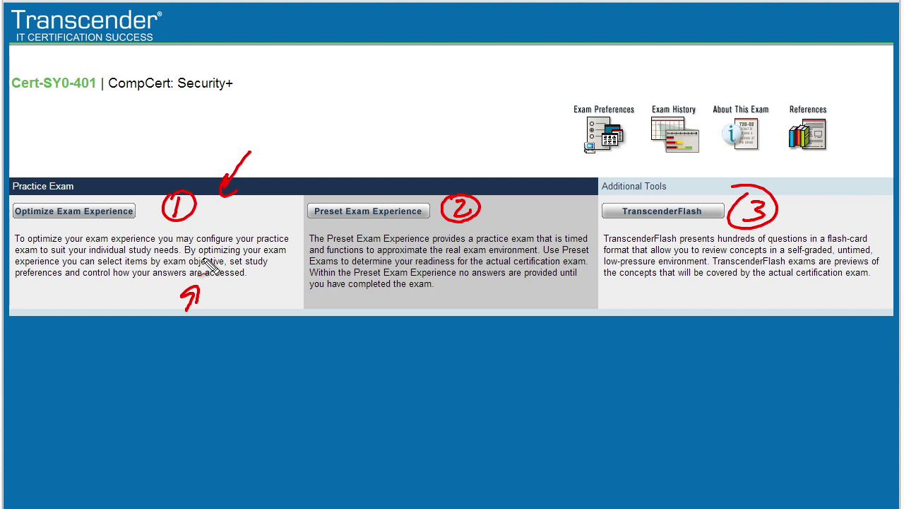
{"action": "left_click_drag", "start_coordinate": [111, 313], "coordinate": [116, 300]}
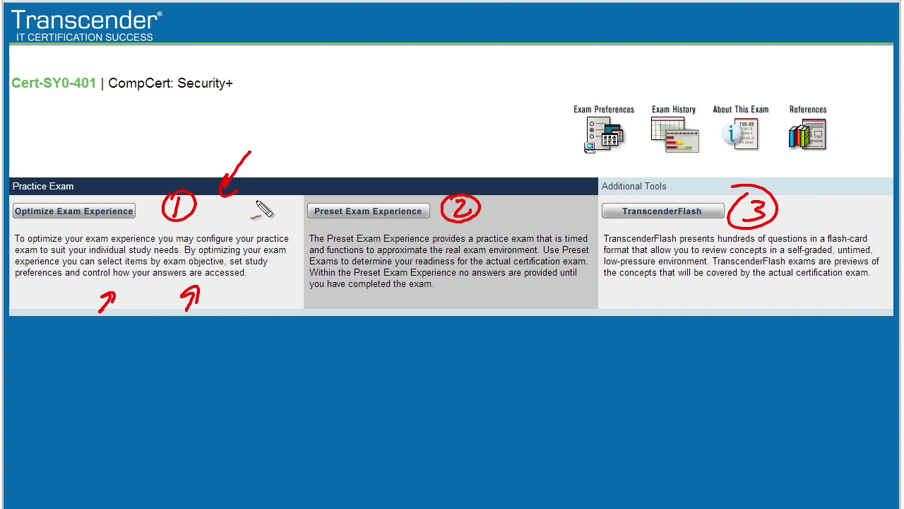
{"action": "mouse_move", "coordinate": [265, 190]}
{"action": "left_mouse_down"}
{"action": "mouse_move", "coordinate": [250, 212]}
{"action": "mouse_move", "coordinate": [265, 210]}
{"action": "left_mouse_up"}
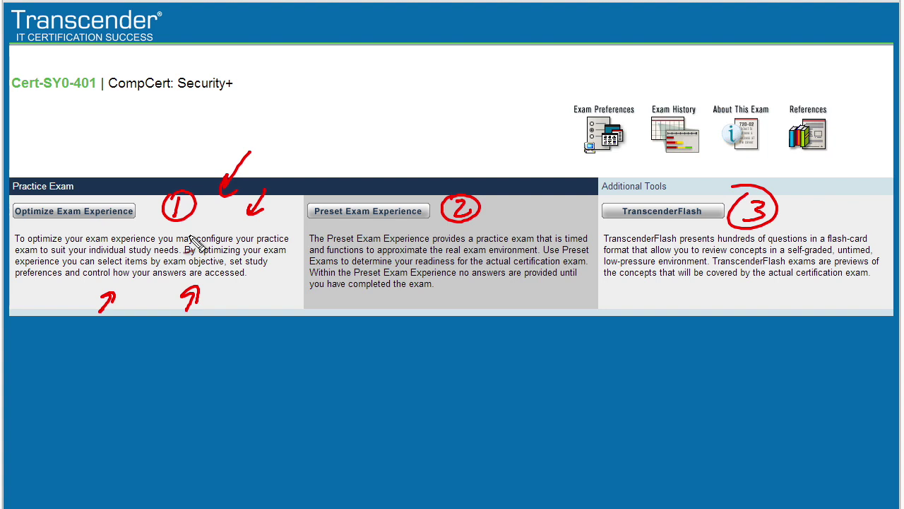
{"action": "left_click_drag", "start_coordinate": [245, 337], "coordinate": [244, 289]}
{"action": "left_click_drag", "start_coordinate": [231, 318], "coordinate": [256, 304]}
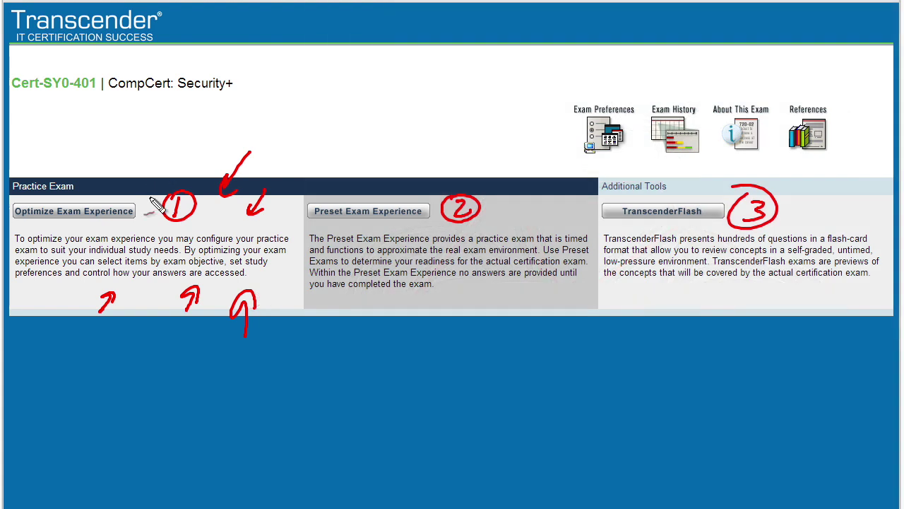
{"action": "left_click_drag", "start_coordinate": [156, 152], "coordinate": [150, 200]}
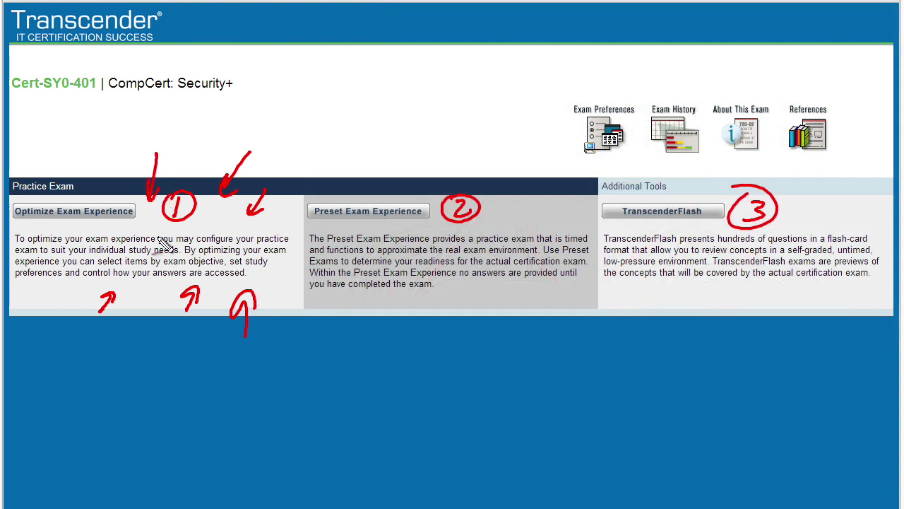
{"action": "left_click_drag", "start_coordinate": [35, 320], "coordinate": [61, 295]}
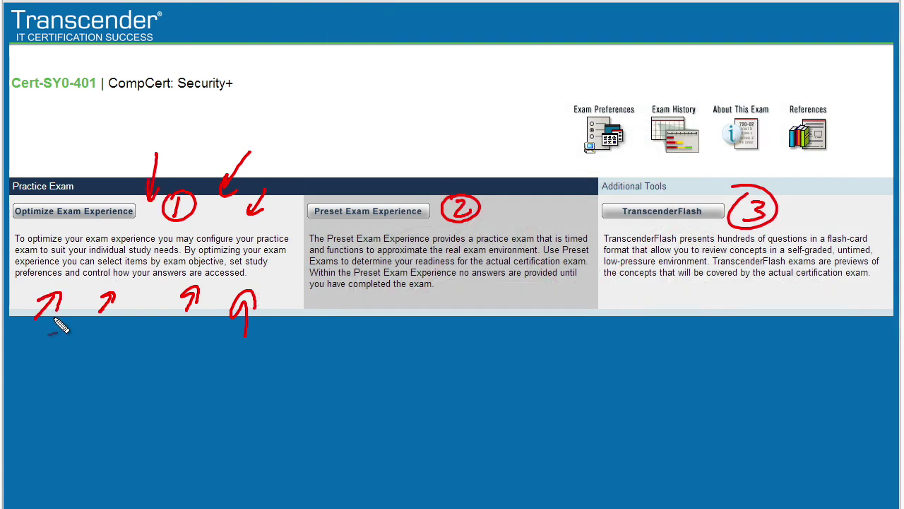
{"action": "left_click_drag", "start_coordinate": [539, 134], "coordinate": [510, 201]}
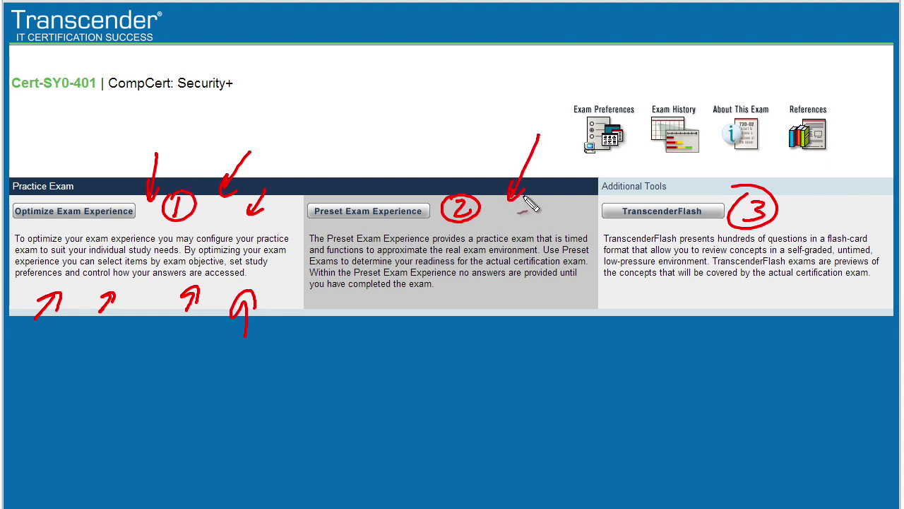
{"action": "left_click_drag", "start_coordinate": [574, 188], "coordinate": [551, 216]}
{"action": "left_click_drag", "start_coordinate": [427, 152], "coordinate": [411, 196]}
{"action": "left_click_drag", "start_coordinate": [458, 332], "coordinate": [479, 289]}
{"action": "mouse_move", "coordinate": [521, 337]}
{"action": "left_mouse_down"}
{"action": "mouse_move", "coordinate": [514, 289]}
{"action": "mouse_move", "coordinate": [526, 303]}
{"action": "left_mouse_up"}
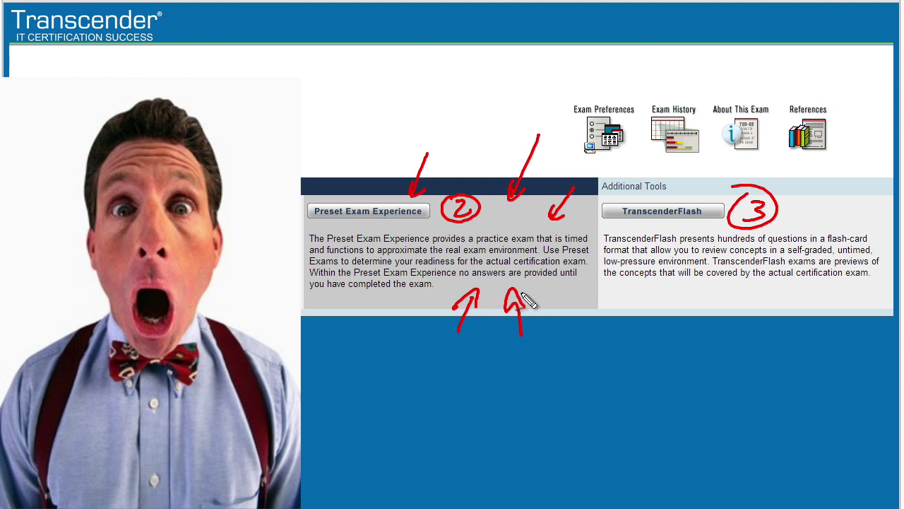
{"action": "left_click_drag", "start_coordinate": [553, 328], "coordinate": [557, 299]}
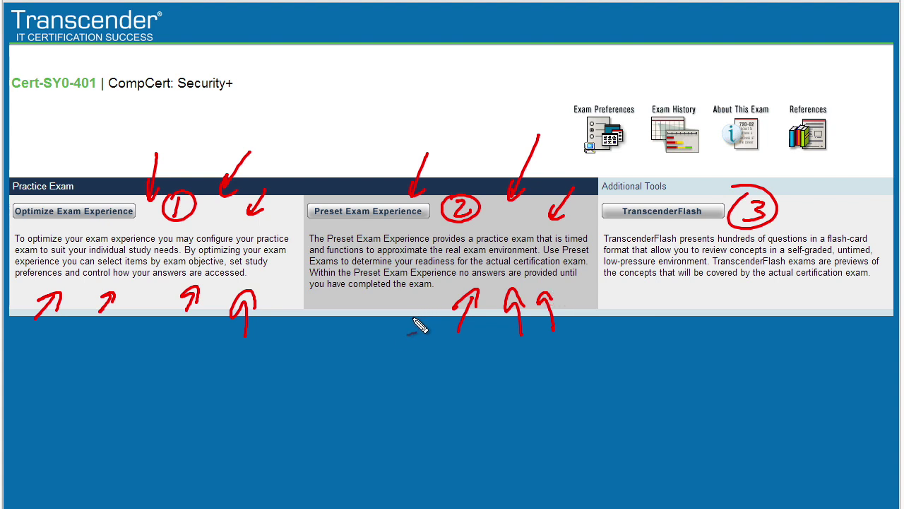
{"action": "left_click_drag", "start_coordinate": [403, 328], "coordinate": [431, 311]}
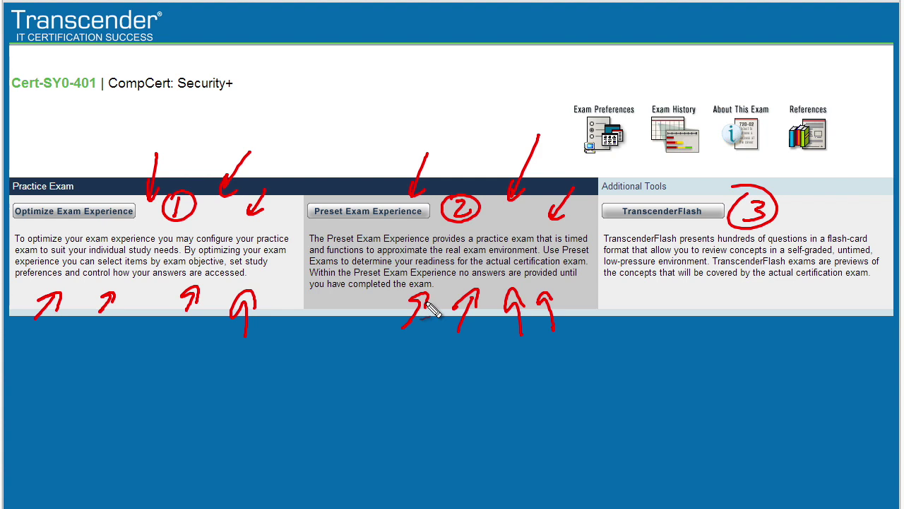
{"action": "left_click_drag", "start_coordinate": [486, 134], "coordinate": [485, 177]}
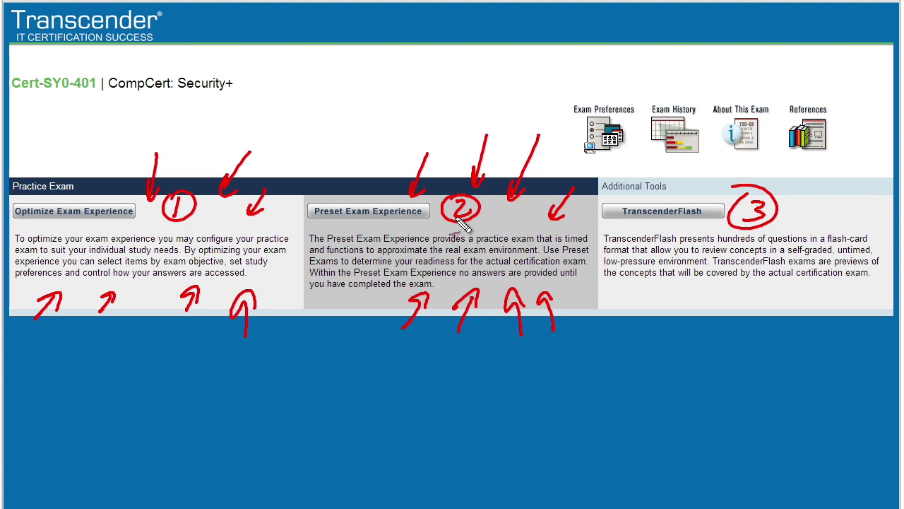
{"action": "mouse_move", "coordinate": [687, 349]}
{"action": "left_mouse_down"}
{"action": "mouse_move", "coordinate": [721, 309]}
{"action": "mouse_move", "coordinate": [700, 309]}
{"action": "left_mouse_up"}
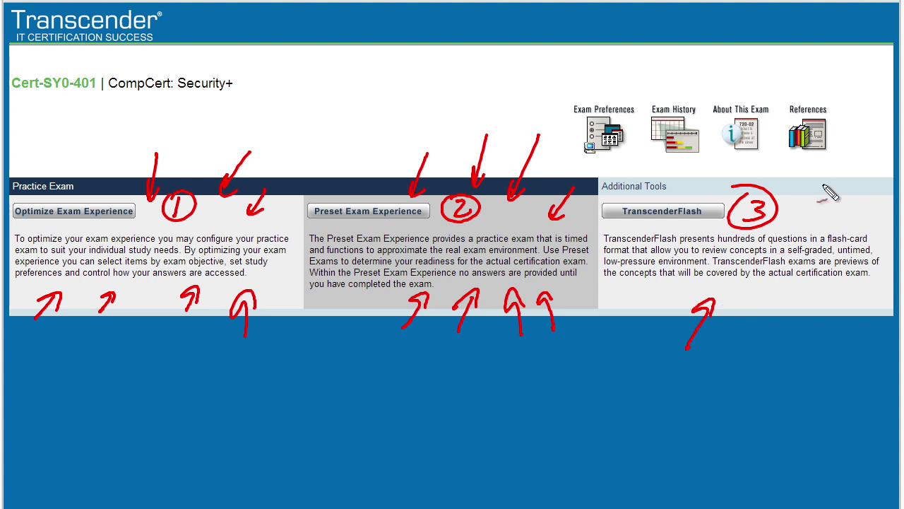
{"action": "left_click_drag", "start_coordinate": [830, 180], "coordinate": [806, 188]}
{"action": "mouse_move", "coordinate": [786, 159]}
{"action": "left_mouse_down"}
{"action": "mouse_move", "coordinate": [771, 181]}
{"action": "mouse_move", "coordinate": [781, 178]}
{"action": "left_mouse_up"}
{"action": "left_click_drag", "start_coordinate": [717, 157], "coordinate": [730, 186]}
{"action": "left_click_drag", "start_coordinate": [731, 185], "coordinate": [703, 212]}
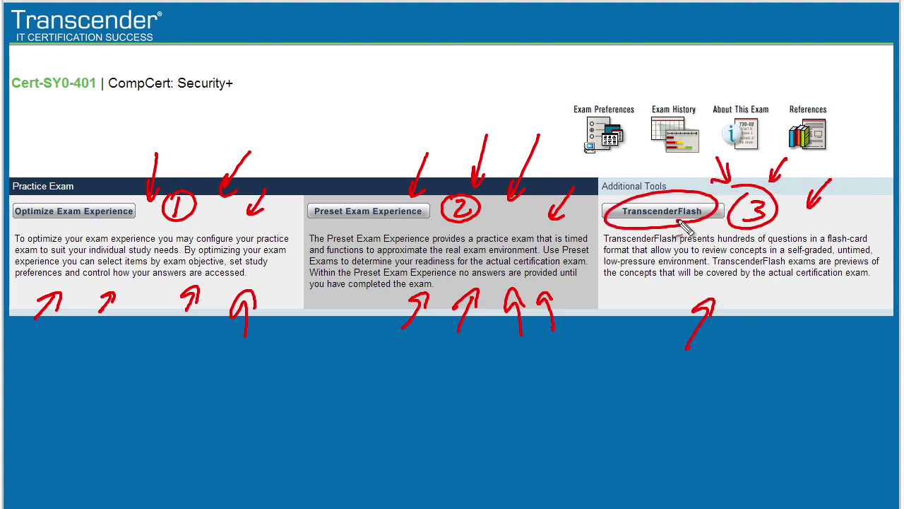
{"action": "mouse_move", "coordinate": [769, 361]}
{"action": "left_mouse_down"}
{"action": "mouse_move", "coordinate": [784, 315]}
{"action": "mouse_move", "coordinate": [817, 303]}
{"action": "left_mouse_up"}
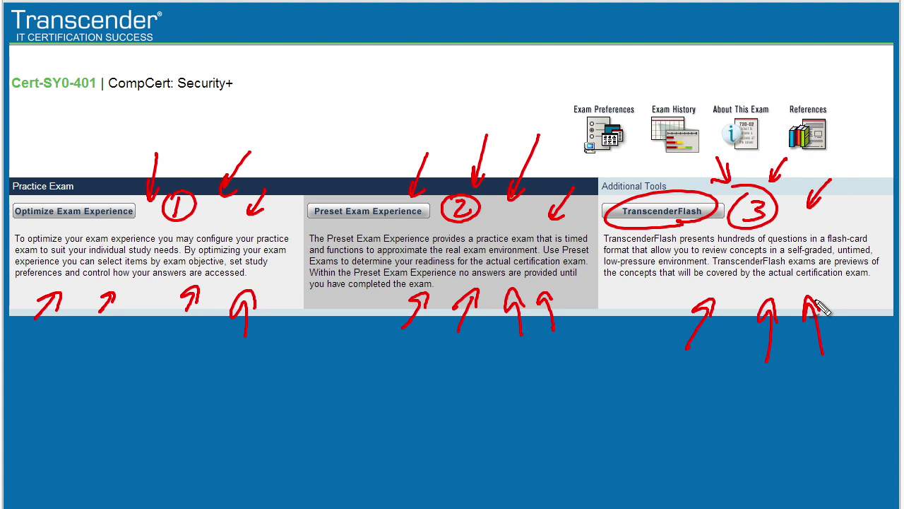
Begin an optimized exam built from exam objectives with 5 Cryptography items.
{"action": "left_click", "coordinate": [116, 215]}
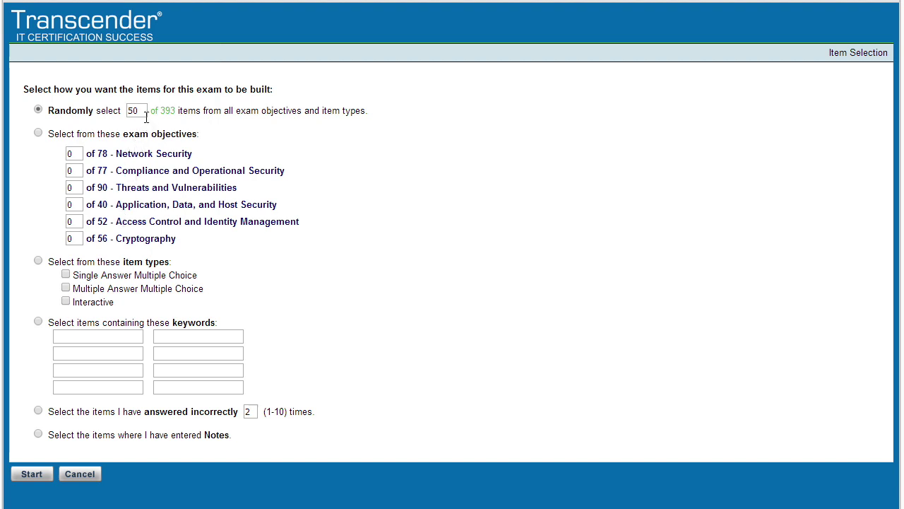
{"action": "left_click", "coordinate": [38, 133]}
{"action": "double_click", "coordinate": [69, 238]}
{"action": "type", "text": "5"}
Review the item-type, missed-item and notes options, reselect exam objectives, and start the exam.
{"action": "left_click", "coordinate": [38, 261]}
{"action": "left_click", "coordinate": [38, 411]}
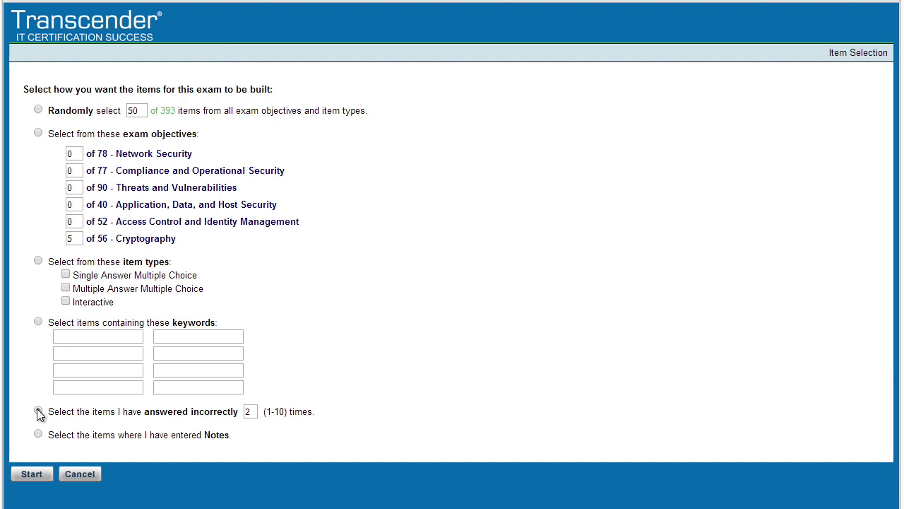
{"action": "left_click", "coordinate": [116, 432]}
{"action": "left_click", "coordinate": [39, 133]}
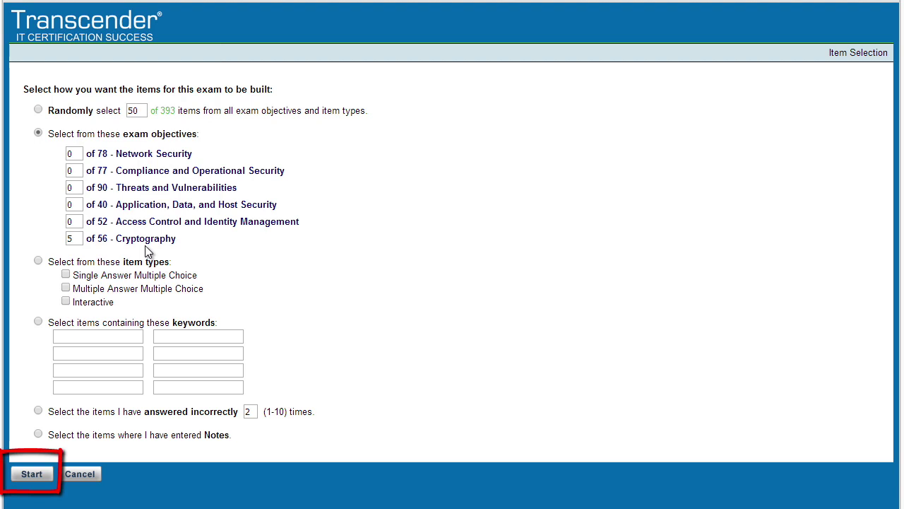
{"action": "left_click", "coordinate": [34, 476]}
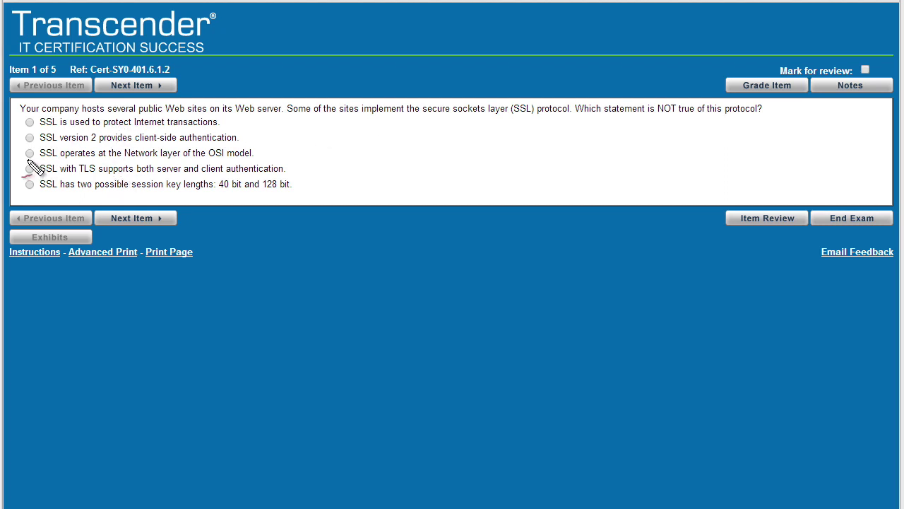
Annotate the Network-layer choice and the question's 'NOT true' wording, then clear the marks.
{"action": "left_click_drag", "start_coordinate": [35, 168], "coordinate": [32, 169]}
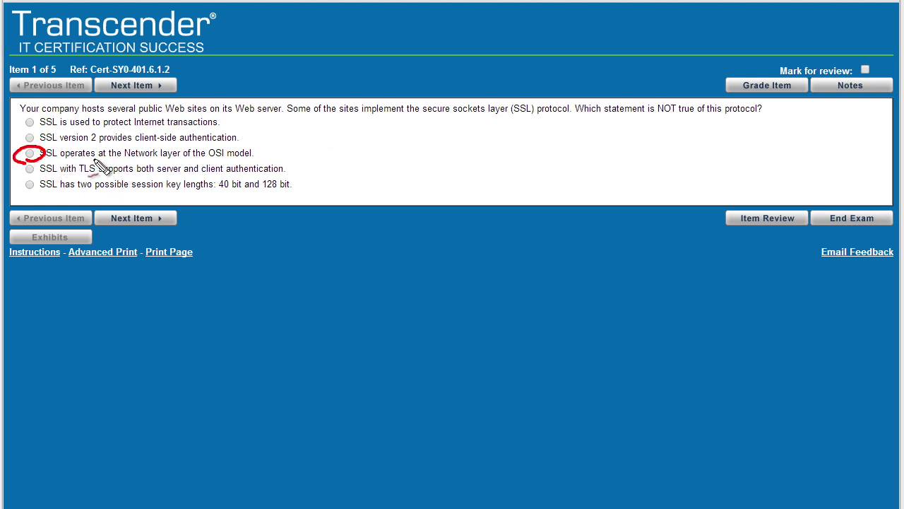
{"action": "left_click_drag", "start_coordinate": [126, 161], "coordinate": [158, 160]}
{"action": "mouse_move", "coordinate": [243, 149]}
{"action": "left_mouse_down"}
{"action": "mouse_move", "coordinate": [313, 154]}
{"action": "mouse_move", "coordinate": [275, 149]}
{"action": "mouse_move", "coordinate": [285, 144]}
{"action": "left_mouse_up"}
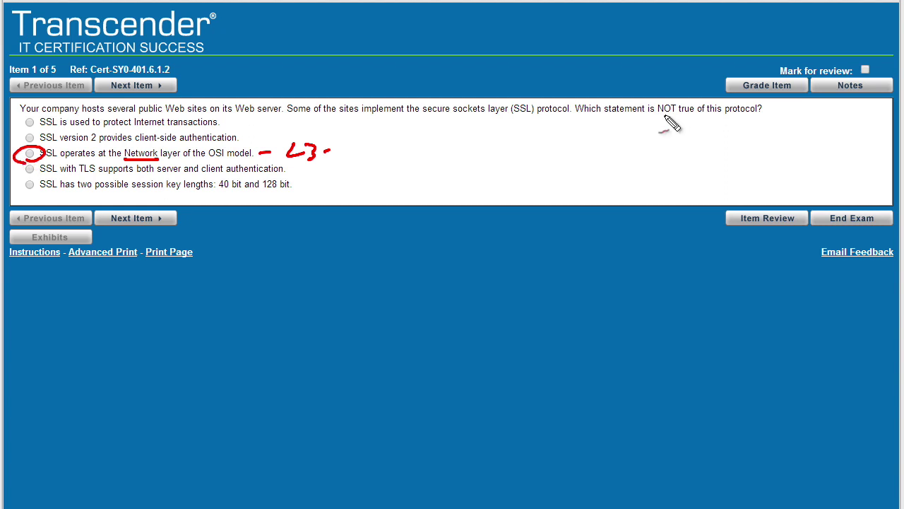
{"action": "left_click_drag", "start_coordinate": [655, 120], "coordinate": [705, 117]}
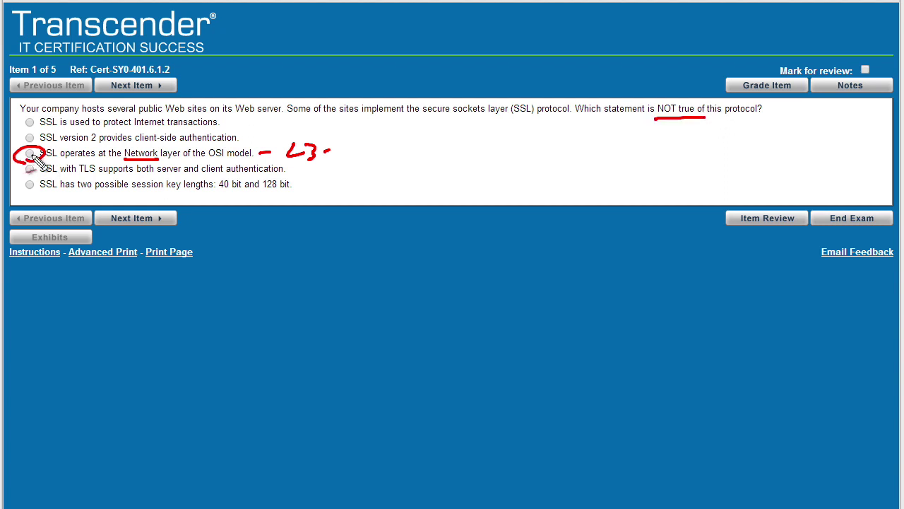
{"action": "key", "text": "Escape"}
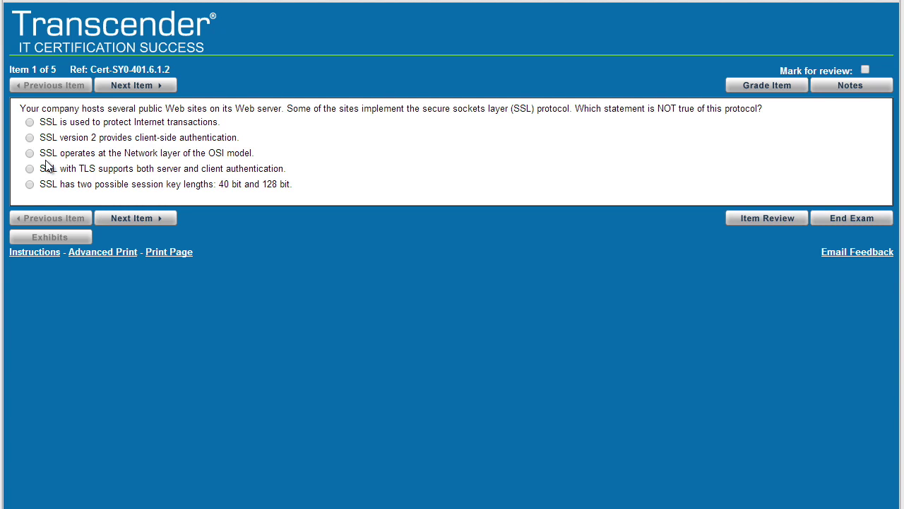
Answer with the Network-layer statement and grade it to show the explanation.
{"action": "left_click", "coordinate": [29, 153]}
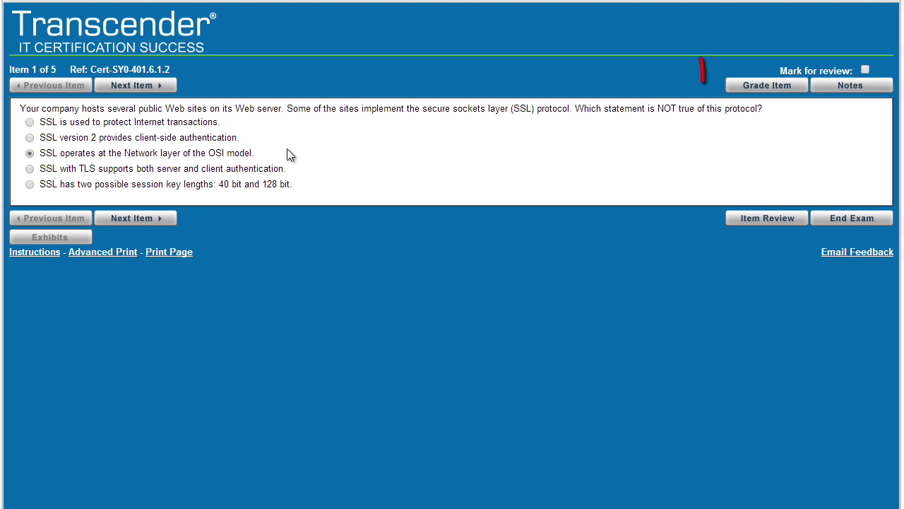
{"action": "mouse_move", "coordinate": [703, 81]}
{"action": "left_mouse_down"}
{"action": "mouse_move", "coordinate": [825, 63]}
{"action": "mouse_move", "coordinate": [703, 61]}
{"action": "left_mouse_up"}
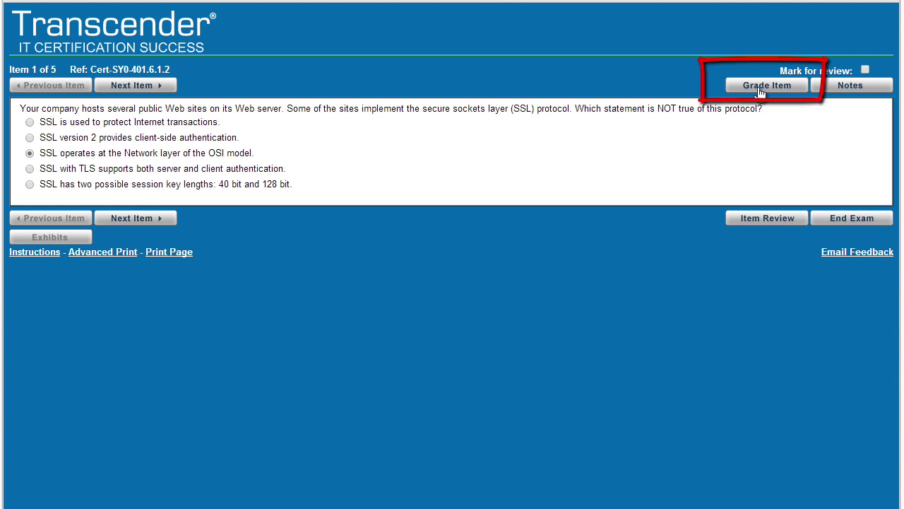
{"action": "left_click", "coordinate": [758, 87]}
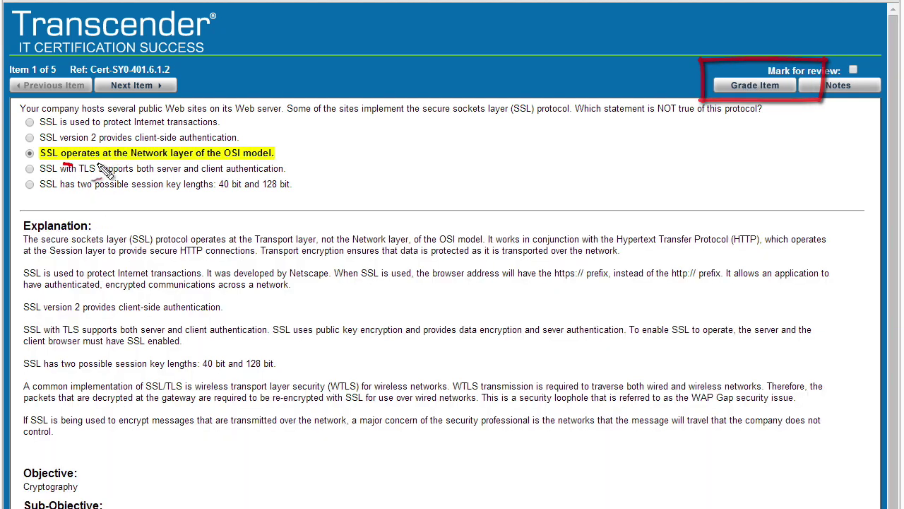
{"action": "mouse_move", "coordinate": [75, 167]}
{"action": "left_mouse_down"}
{"action": "mouse_move", "coordinate": [282, 172]}
{"action": "mouse_move", "coordinate": [68, 141]}
{"action": "mouse_move", "coordinate": [70, 163]}
{"action": "left_mouse_up"}
{"action": "left_click_drag", "start_coordinate": [271, 123], "coordinate": [249, 142]}
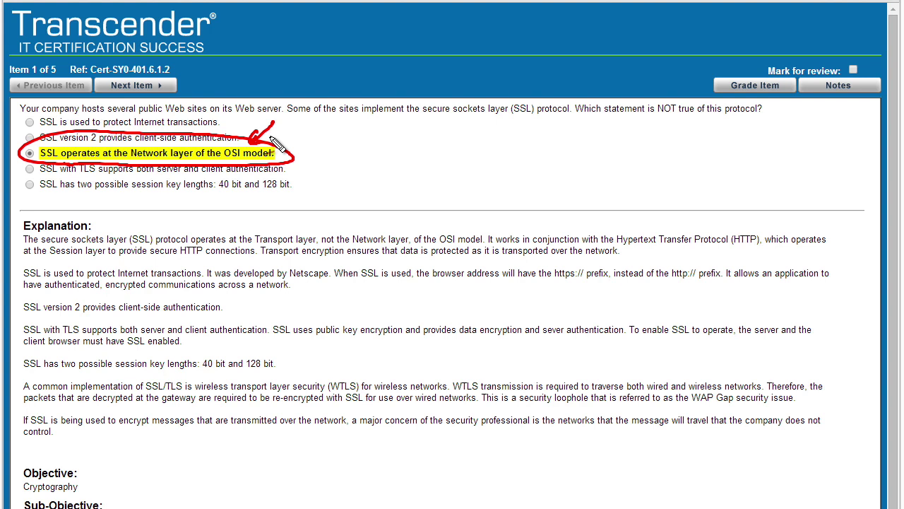
{"action": "left_click_drag", "start_coordinate": [462, 186], "coordinate": [458, 226]}
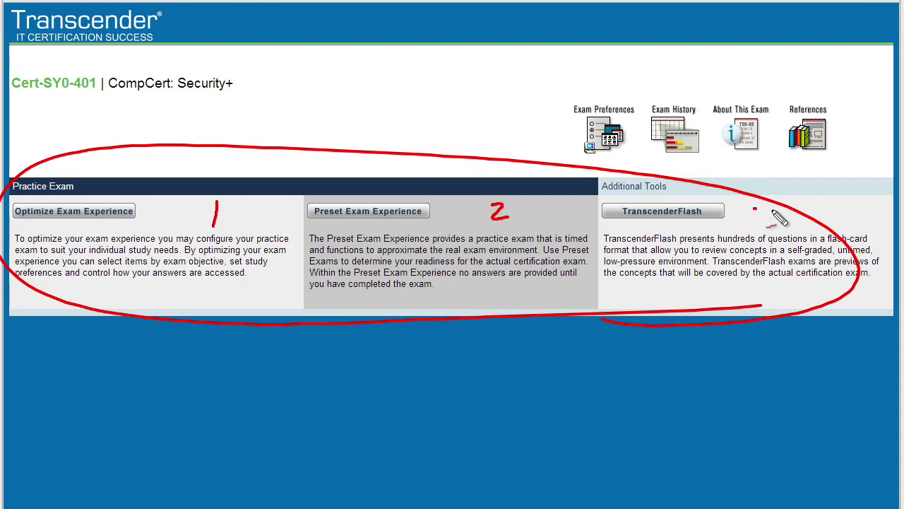
Mark up the menu, clear the pen marks, and open the Preset Exam Experience list.
{"action": "left_click_drag", "start_coordinate": [757, 207], "coordinate": [754, 228]}
{"action": "mouse_move", "coordinate": [272, 158]}
{"action": "left_mouse_down"}
{"action": "mouse_move", "coordinate": [252, 203]}
{"action": "mouse_move", "coordinate": [277, 201]}
{"action": "left_mouse_up"}
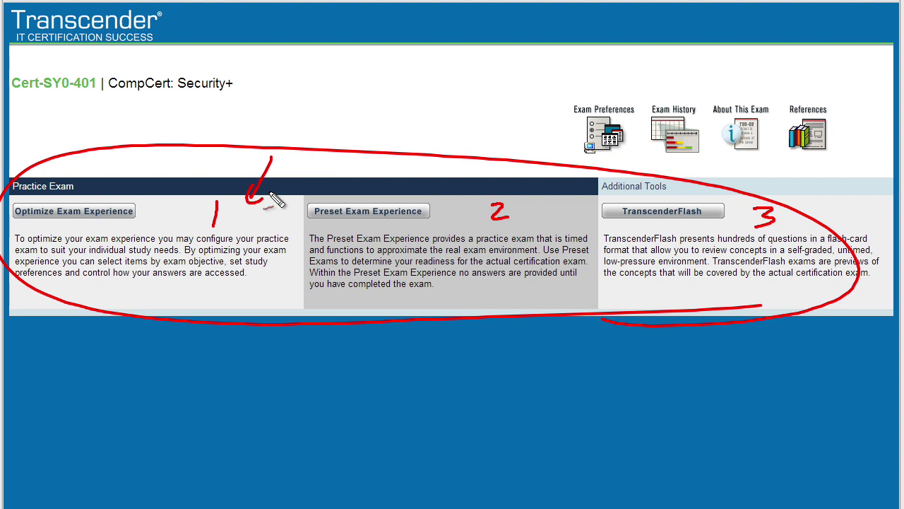
{"action": "mouse_move", "coordinate": [567, 141]}
{"action": "left_mouse_down"}
{"action": "mouse_move", "coordinate": [558, 168]}
{"action": "mouse_move", "coordinate": [569, 198]}
{"action": "left_mouse_up"}
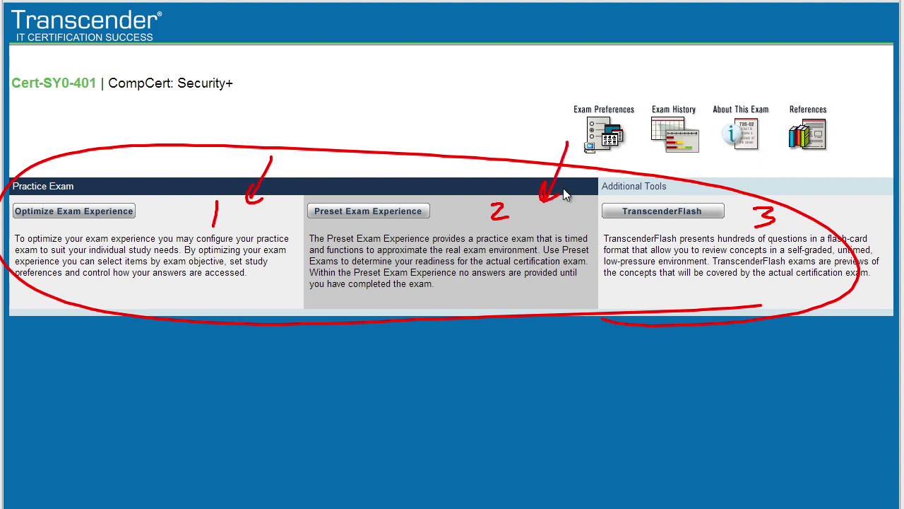
{"action": "key", "text": "Escape"}
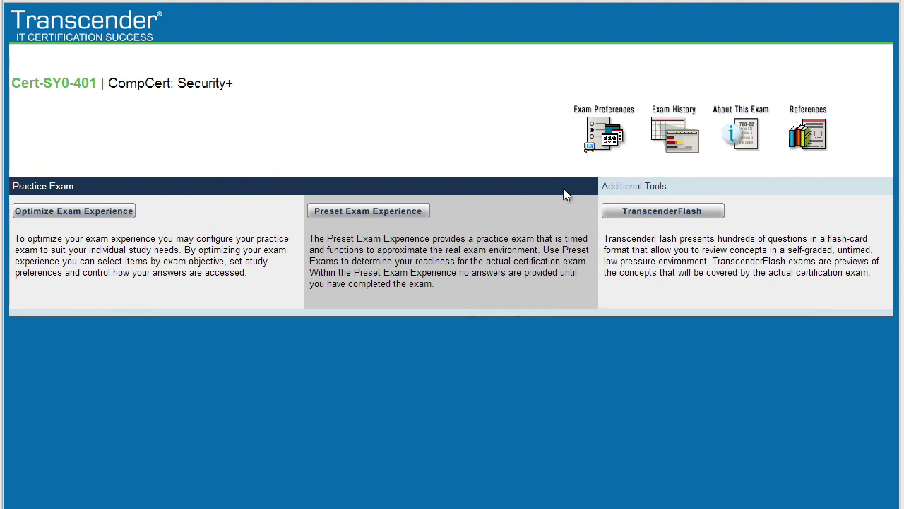
{"action": "left_click", "coordinate": [388, 212]}
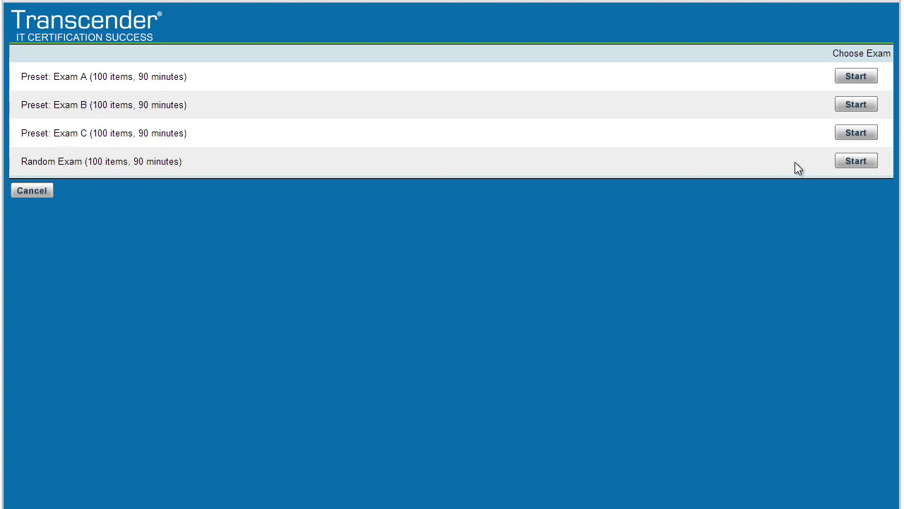
Start the 100-item Random Exam and annotate its first item and Mark for review box.
{"action": "left_click", "coordinate": [856, 162]}
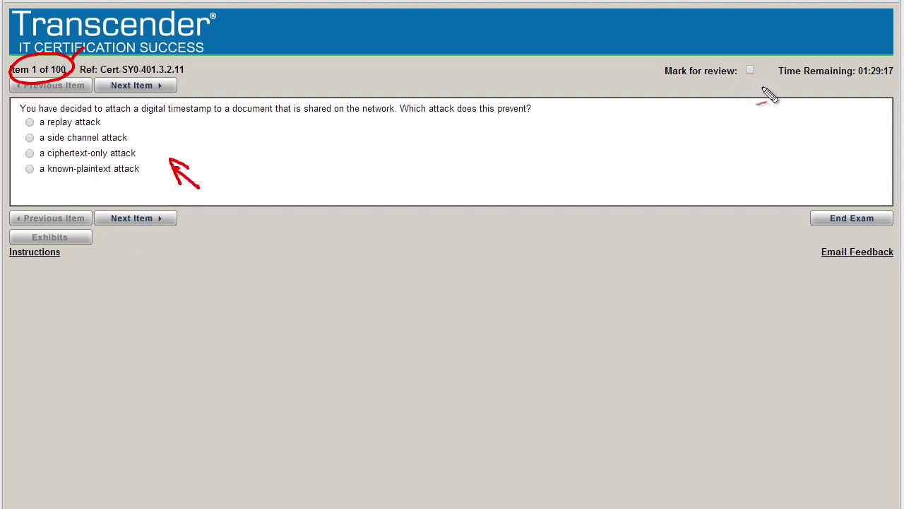
{"action": "mouse_move", "coordinate": [728, 119]}
{"action": "left_mouse_down"}
{"action": "mouse_move", "coordinate": [763, 101]}
{"action": "mouse_move", "coordinate": [760, 115]}
{"action": "left_mouse_up"}
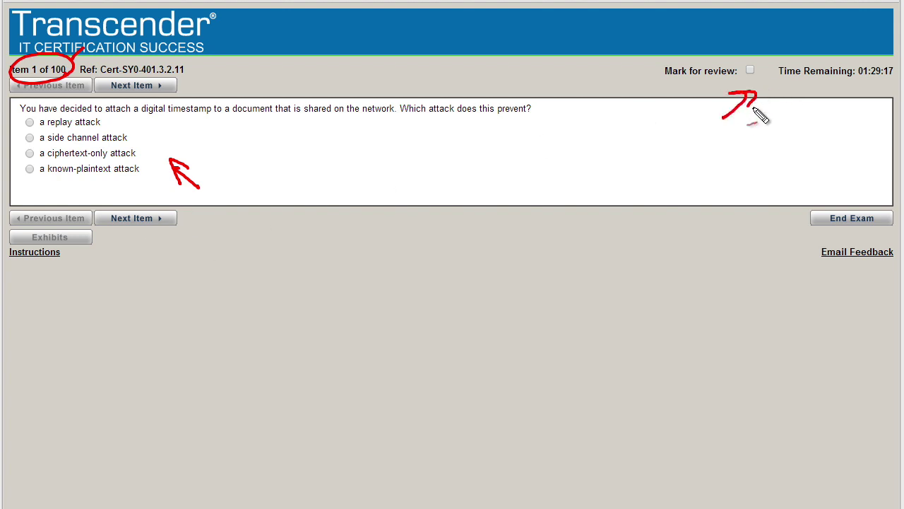
{"action": "left_click_drag", "start_coordinate": [742, 81], "coordinate": [775, 56]}
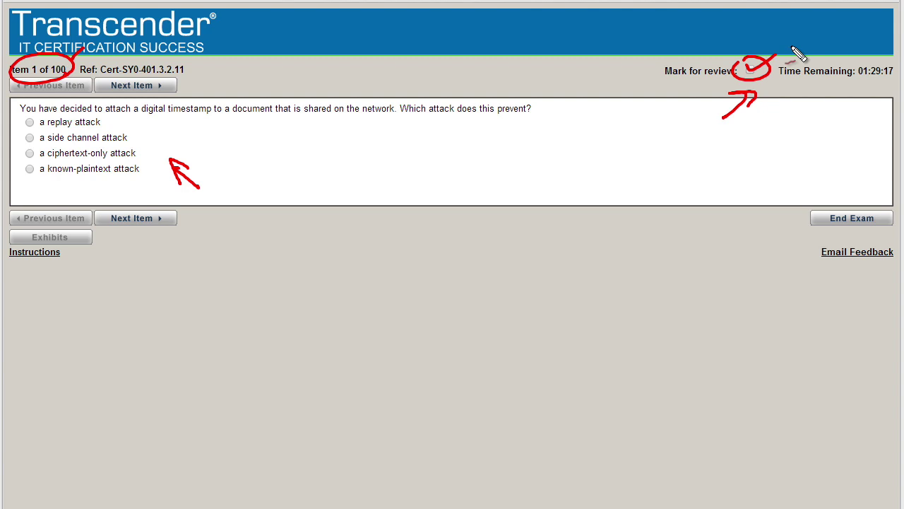
{"action": "left_click_drag", "start_coordinate": [803, 247], "coordinate": [806, 263]}
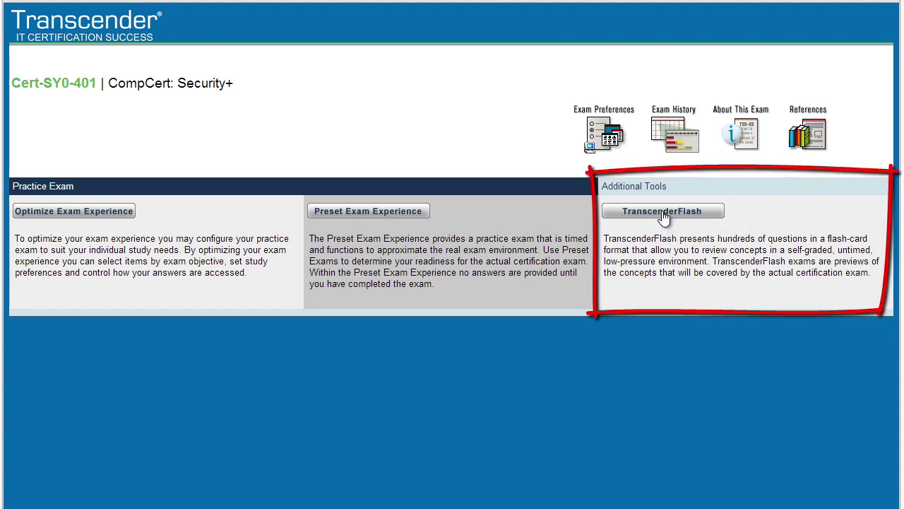
Choose TranscenderFlash, request 10 Network Security objective items, and start the session.
{"action": "left_click", "coordinate": [663, 212]}
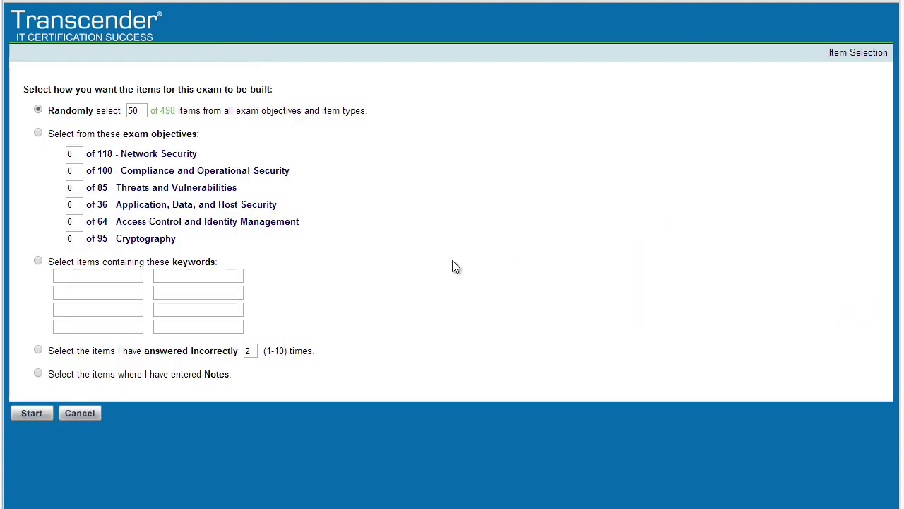
{"action": "left_click", "coordinate": [74, 154]}
{"action": "type", "text": "10"}
{"action": "left_click", "coordinate": [34, 413]}
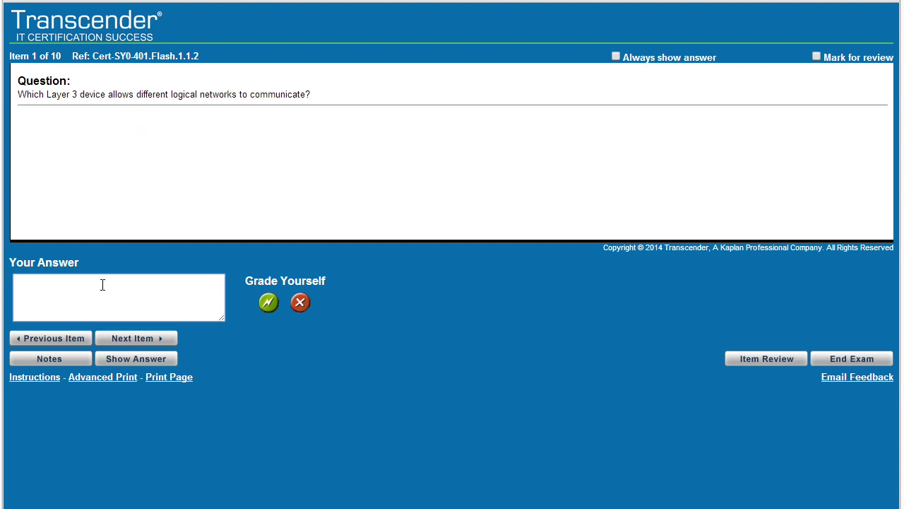
Answer 'router', reveal and mark up the official answer, then advance to item 2.
{"action": "type", "text": "router"}
{"action": "left_click", "coordinate": [122, 357]}
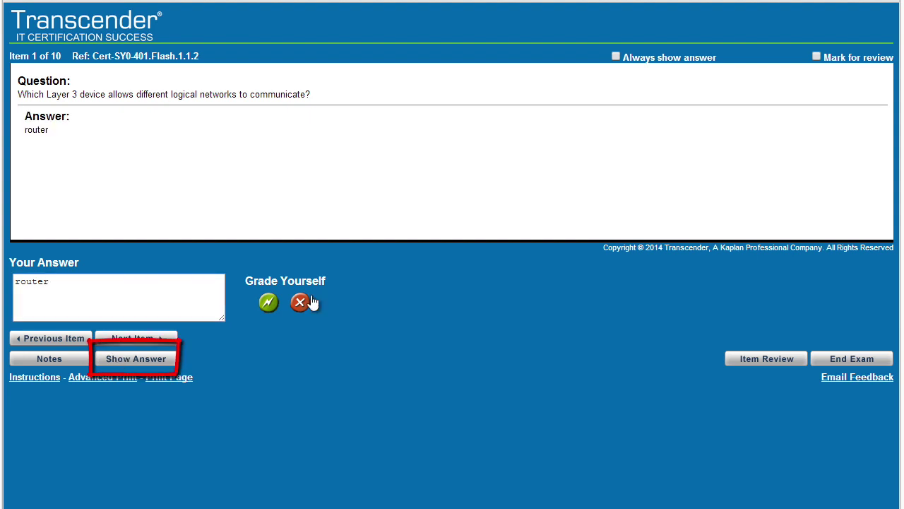
{"action": "mouse_move", "coordinate": [311, 329]}
{"action": "left_mouse_down"}
{"action": "mouse_move", "coordinate": [303, 344]}
{"action": "mouse_move", "coordinate": [283, 332]}
{"action": "left_mouse_up"}
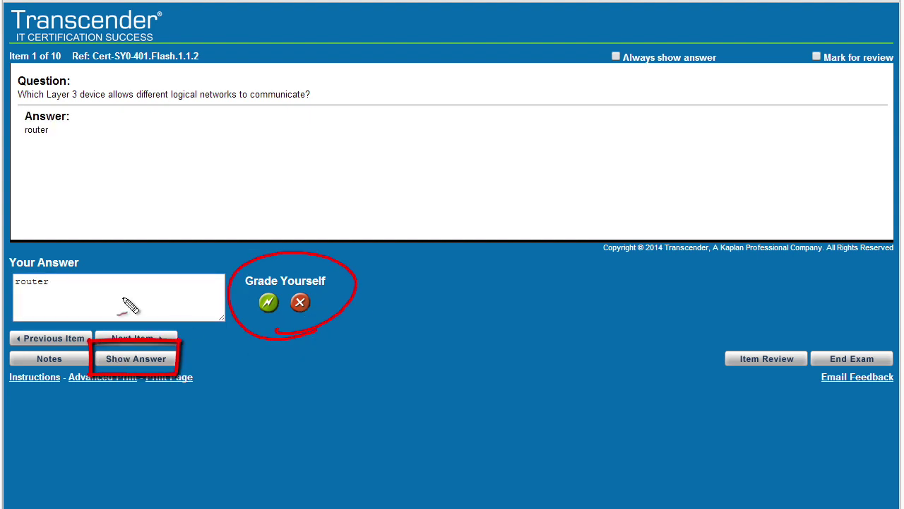
{"action": "left_click_drag", "start_coordinate": [31, 170], "coordinate": [43, 162]}
{"action": "mouse_move", "coordinate": [99, 129]}
{"action": "left_mouse_down"}
{"action": "mouse_move", "coordinate": [65, 133]}
{"action": "mouse_move", "coordinate": [76, 138]}
{"action": "left_mouse_up"}
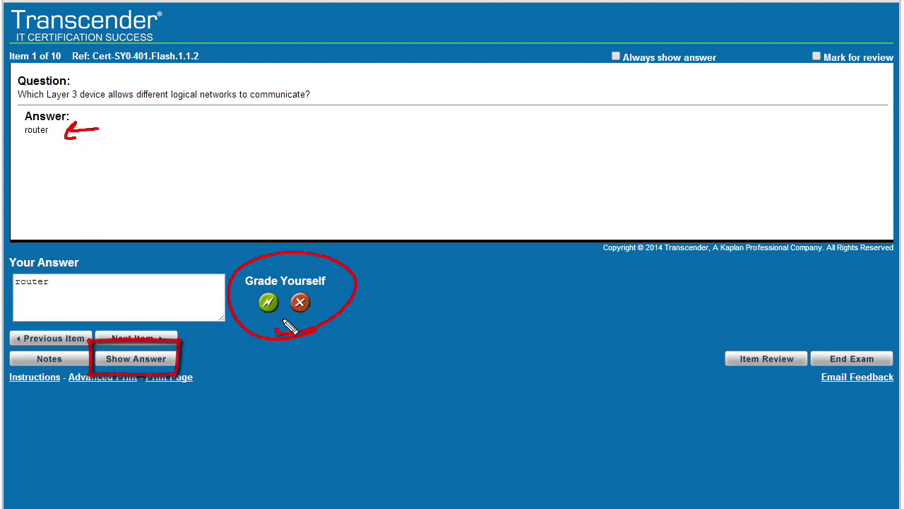
{"action": "left_click_drag", "start_coordinate": [249, 339], "coordinate": [267, 313]}
{"action": "mouse_move", "coordinate": [255, 315]}
{"action": "left_mouse_down"}
{"action": "mouse_move", "coordinate": [264, 327]}
{"action": "mouse_move", "coordinate": [309, 322]}
{"action": "mouse_move", "coordinate": [307, 311]}
{"action": "left_mouse_up"}
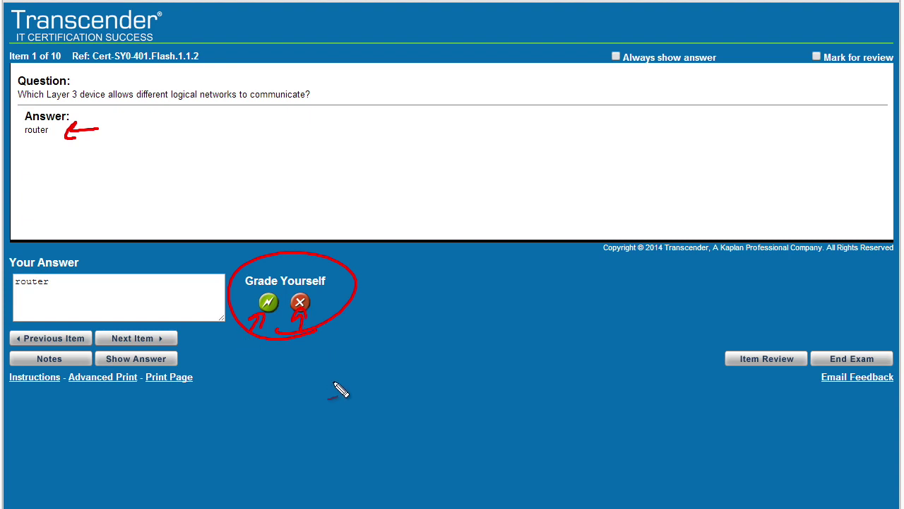
{"action": "left_click_drag", "start_coordinate": [331, 386], "coordinate": [334, 351]}
{"action": "key", "text": "Escape"}
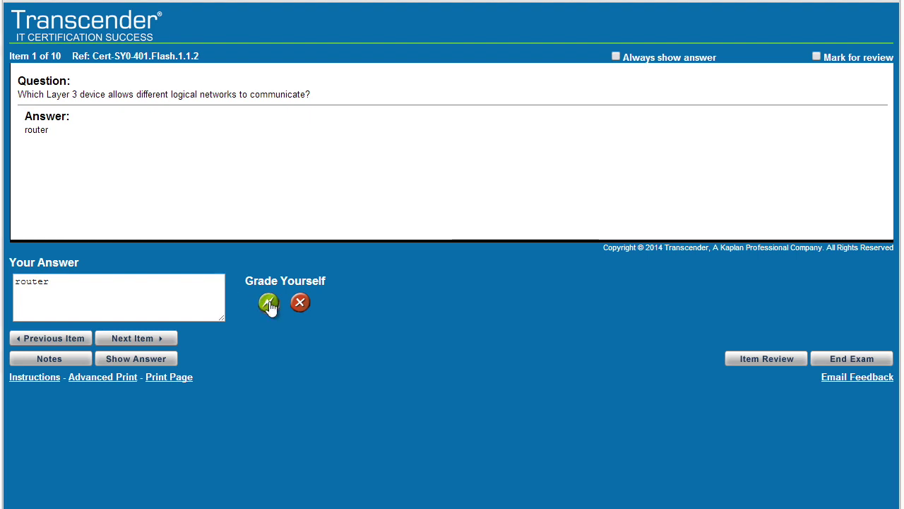
{"action": "left_click", "coordinate": [143, 337]}
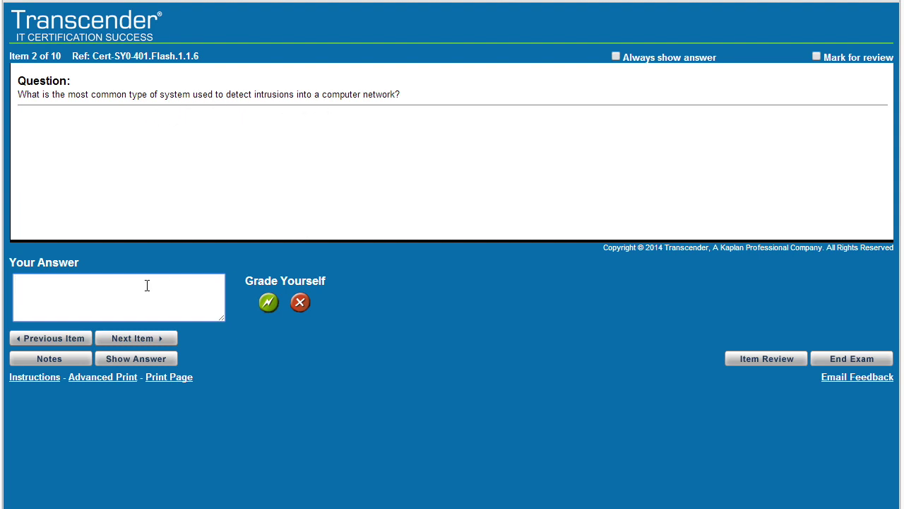
Enter 'network based IDS/IPS', reveal the NIDS answer, and underline it briefly.
{"action": "type", "text": "network based IDS/IPS"}
{"action": "left_click", "coordinate": [133, 359]}
{"action": "left_click_drag", "start_coordinate": [121, 162], "coordinate": [162, 157]}
{"action": "key", "text": "Escape"}
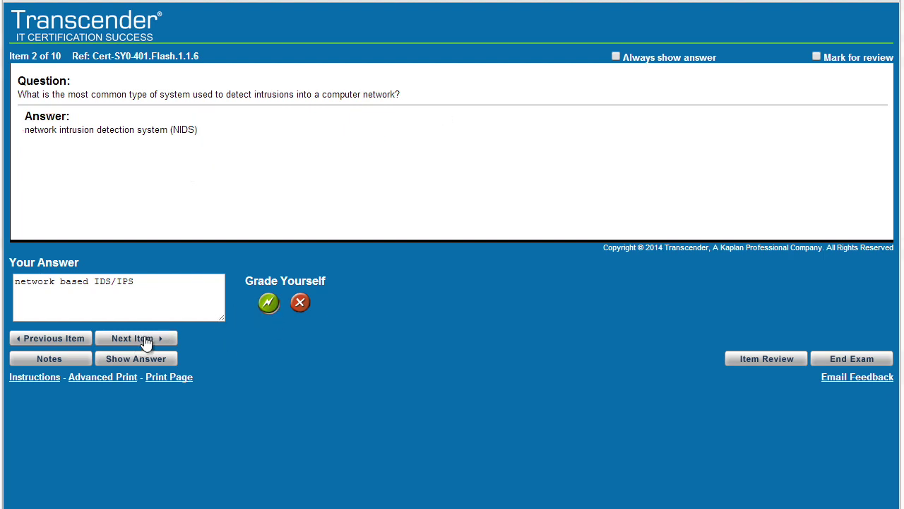
End and confirm the flash exam, then exit the 20% score report to the menu.
{"action": "left_click", "coordinate": [837, 360]}
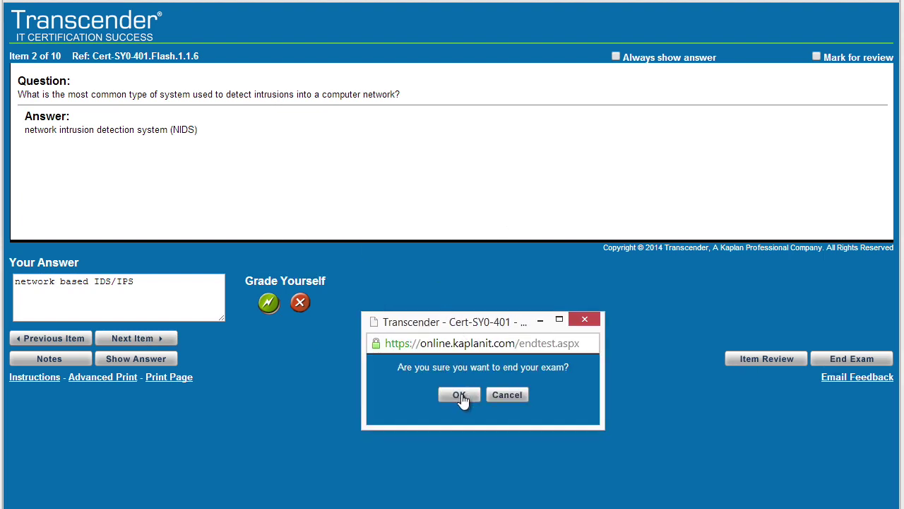
{"action": "left_click", "coordinate": [460, 396]}
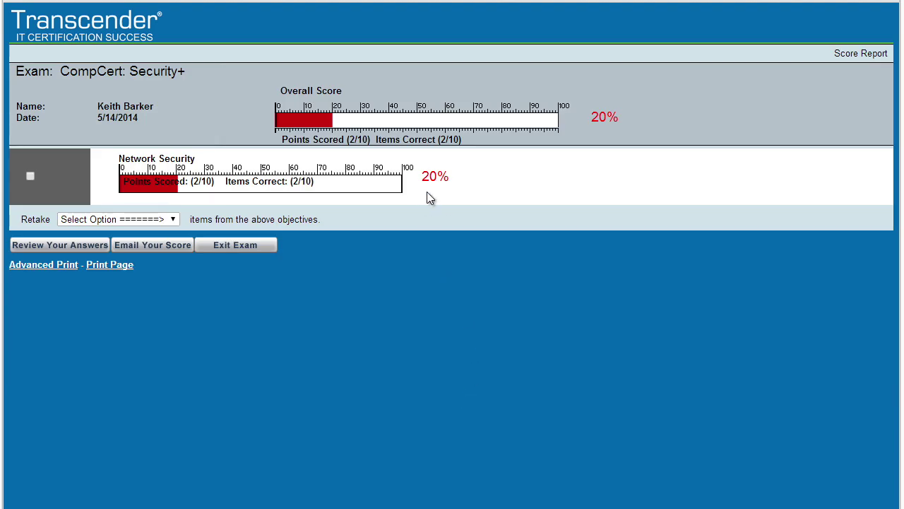
{"action": "left_click", "coordinate": [229, 246]}
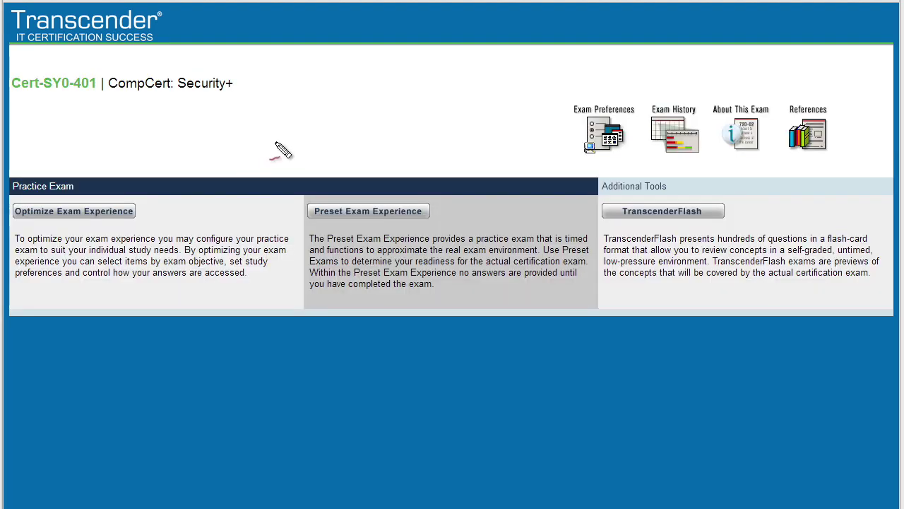
{"action": "mouse_move", "coordinate": [283, 129]}
{"action": "left_mouse_down"}
{"action": "mouse_move", "coordinate": [233, 212]}
{"action": "mouse_move", "coordinate": [258, 200]}
{"action": "mouse_move", "coordinate": [195, 222]}
{"action": "left_mouse_up"}
{"action": "left_click_drag", "start_coordinate": [823, 159], "coordinate": [800, 212]}
{"action": "left_click_drag", "start_coordinate": [796, 193], "coordinate": [820, 212]}
{"action": "left_click_drag", "start_coordinate": [794, 212], "coordinate": [805, 218]}
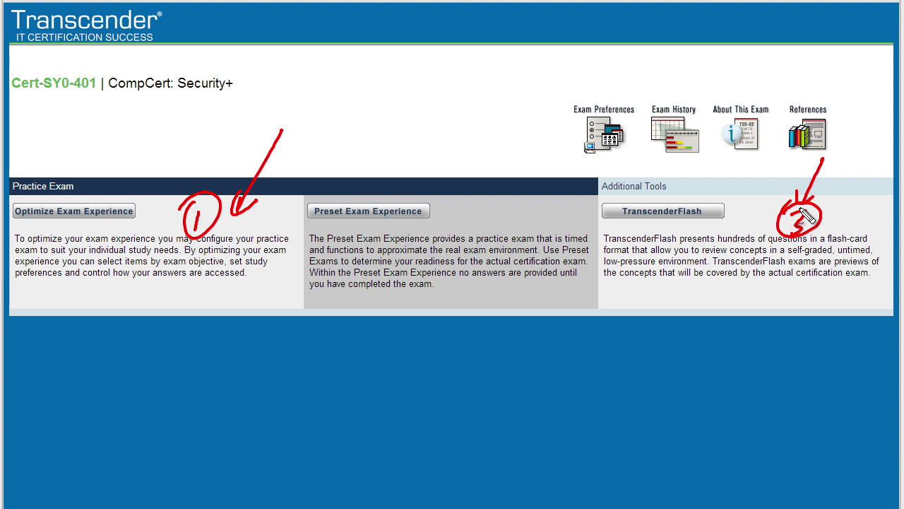
{"action": "left_click_drag", "start_coordinate": [253, 355], "coordinate": [285, 301]}
{"action": "left_click_drag", "start_coordinate": [268, 315], "coordinate": [283, 332]}
{"action": "left_click_drag", "start_coordinate": [523, 79], "coordinate": [478, 133]}
{"action": "left_click_drag", "start_coordinate": [479, 122], "coordinate": [498, 136]}
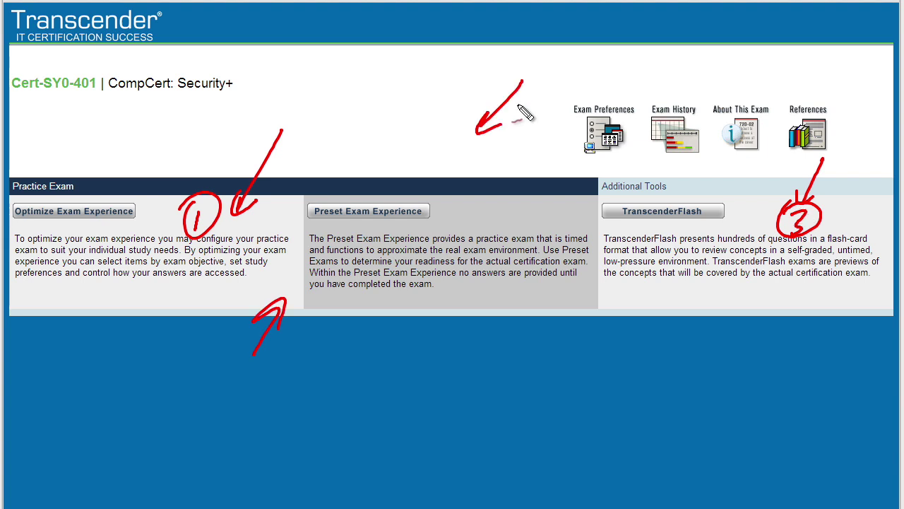
{"action": "left_click_drag", "start_coordinate": [528, 71], "coordinate": [494, 135]}
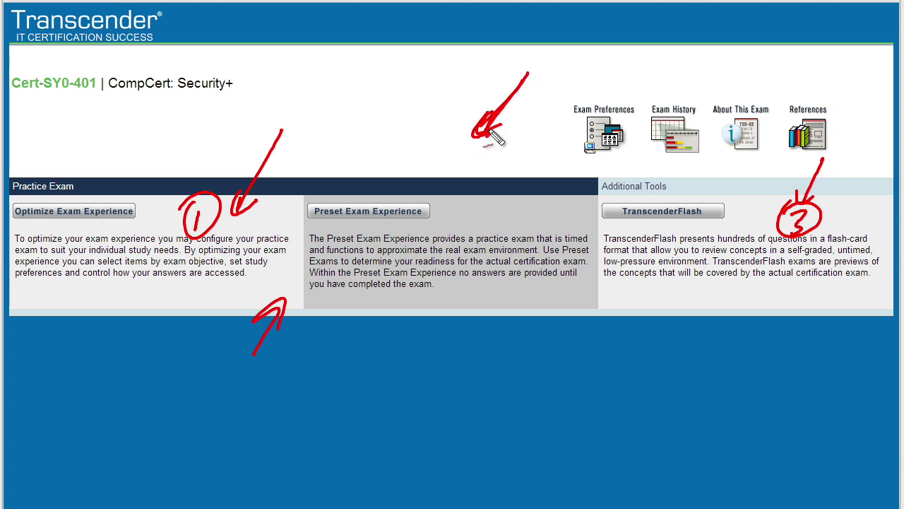